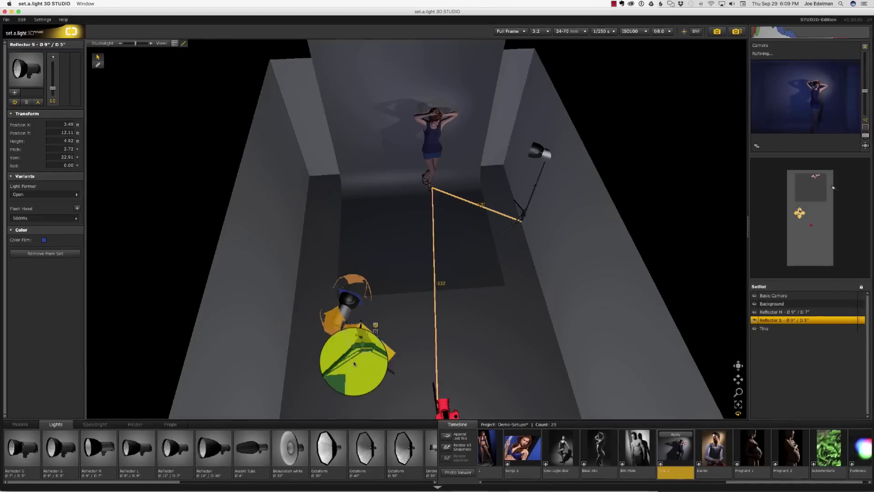
drag(351, 356, 392, 303)
drag(446, 319, 447, 307)
click(643, 255)
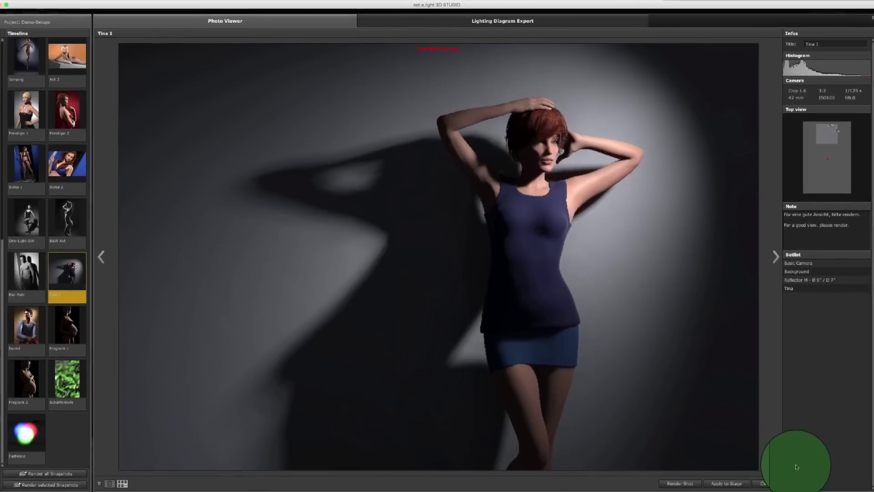
- Apply the Tina 1 snapshot to the stage and swap the camera preview into the large view
click(726, 482)
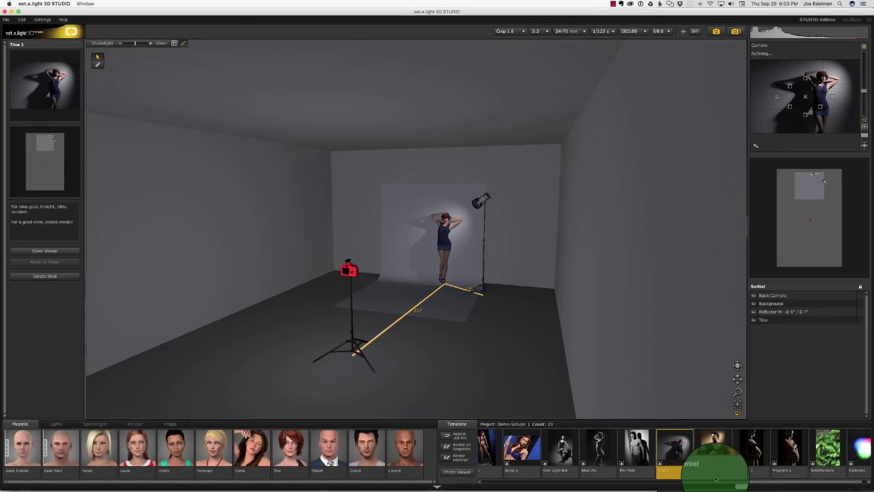
drag(738, 365, 116, 280)
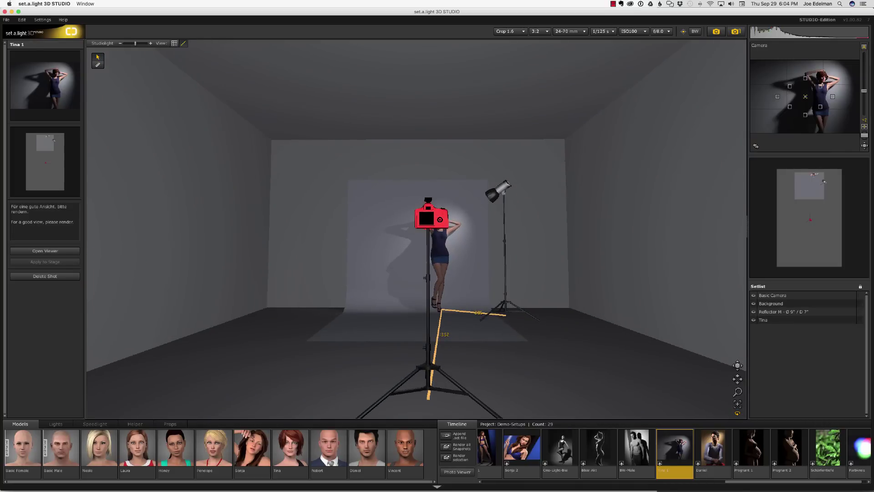
click(756, 146)
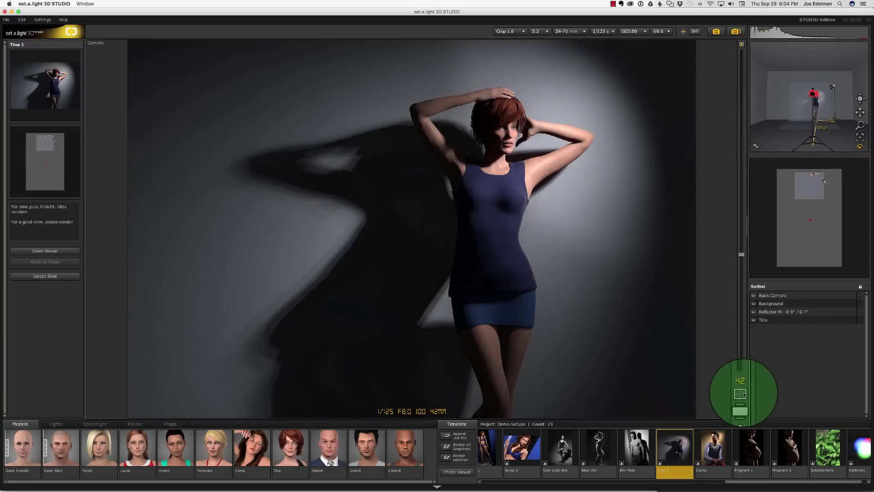
- Try the camera's portrait format and return it to landscape
click(742, 404)
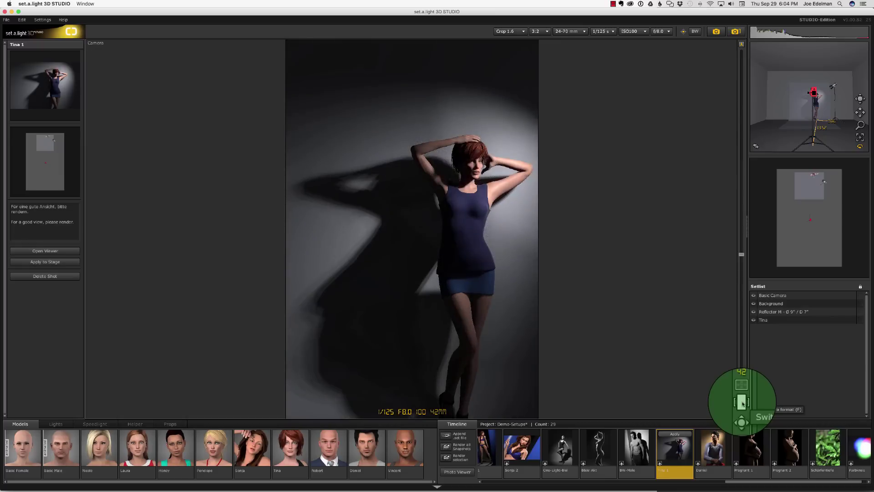
click(743, 404)
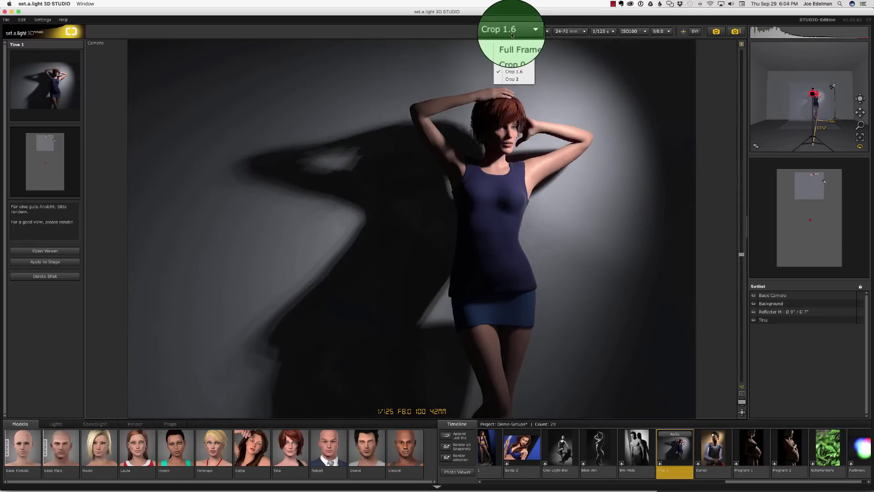
- Set the camera's sensor format to Full Frame and its shutter speed to 1/250 s
click(511, 42)
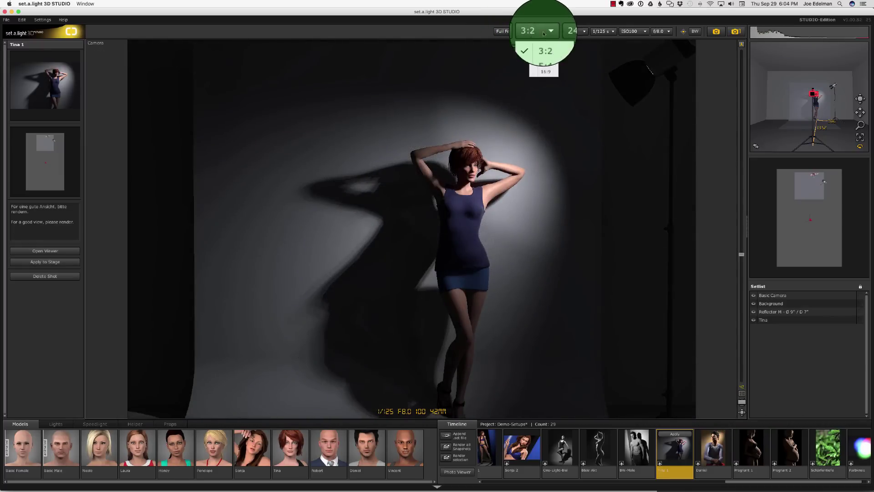
click(561, 32)
click(606, 32)
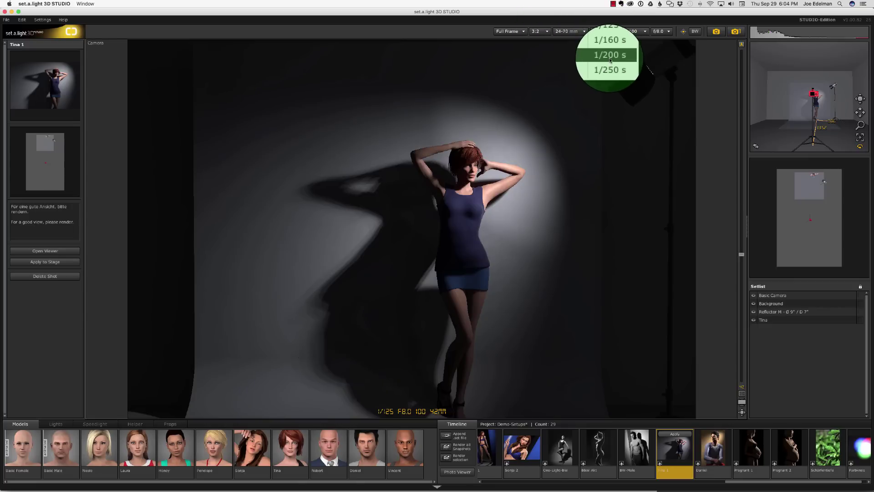
click(609, 65)
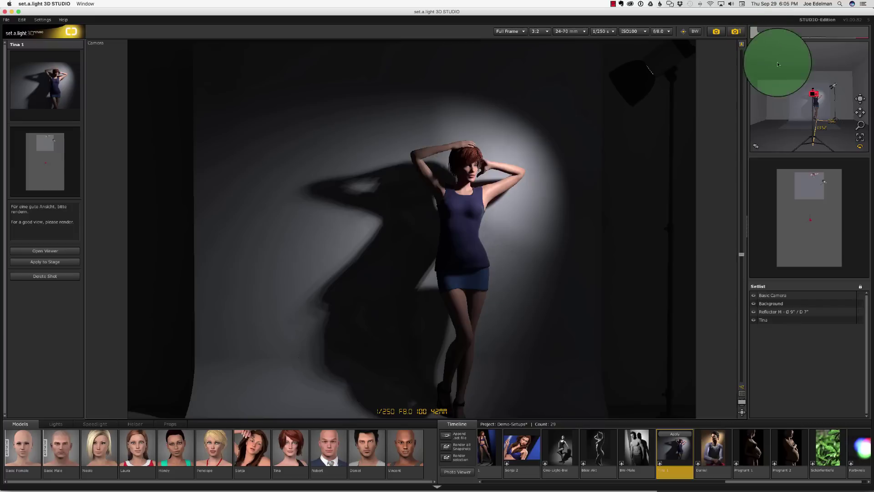
- Select the Reflector M light, try a much higher flash power, and bring it back down to 5.6
click(776, 313)
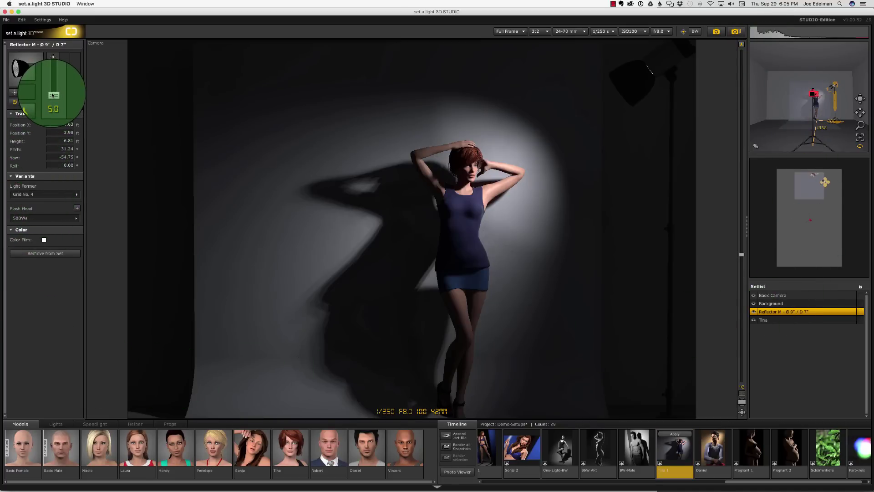
drag(52, 94, 54, 76)
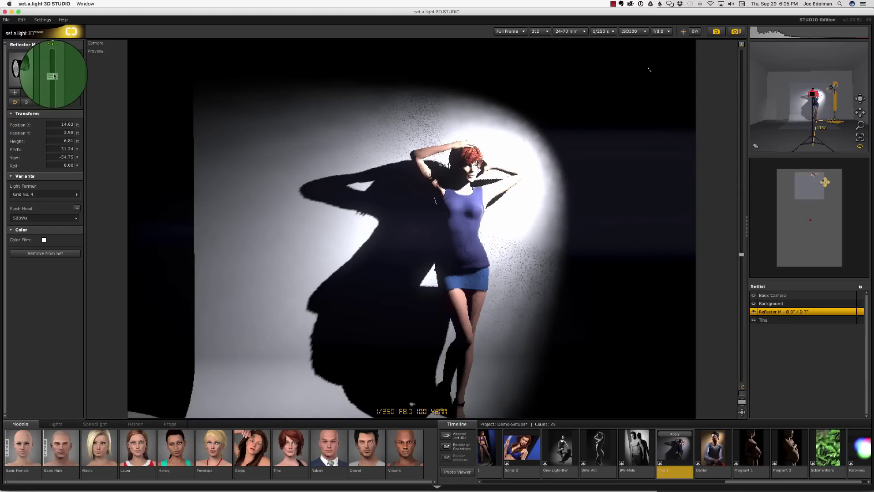
drag(54, 77, 54, 92)
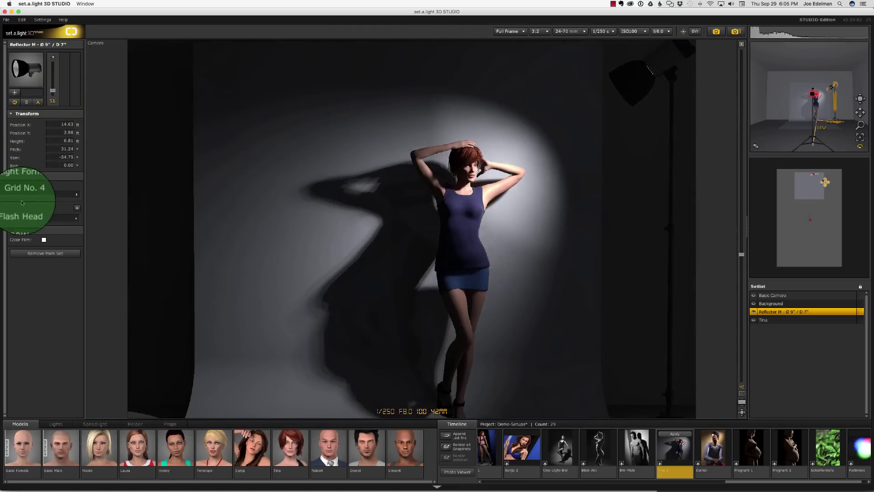
- Set Reflector M's power to 5.0 and fit Grid No. 3 after trying the Open light former
click(28, 194)
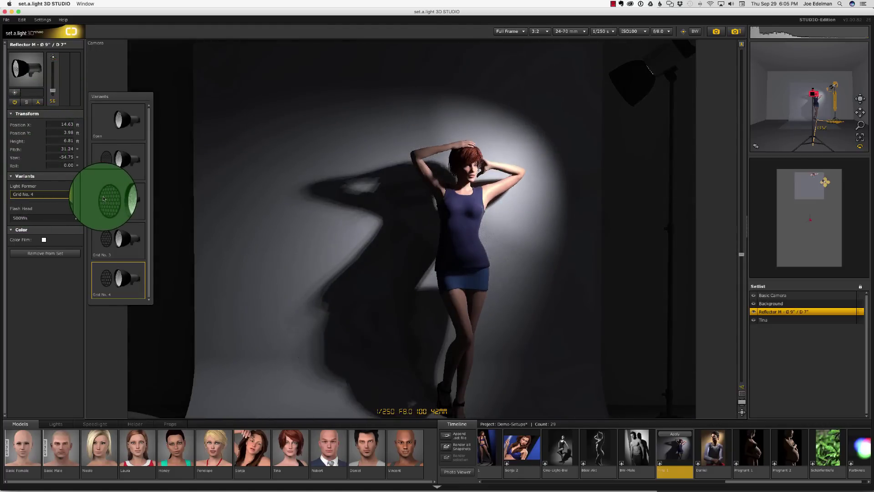
click(107, 119)
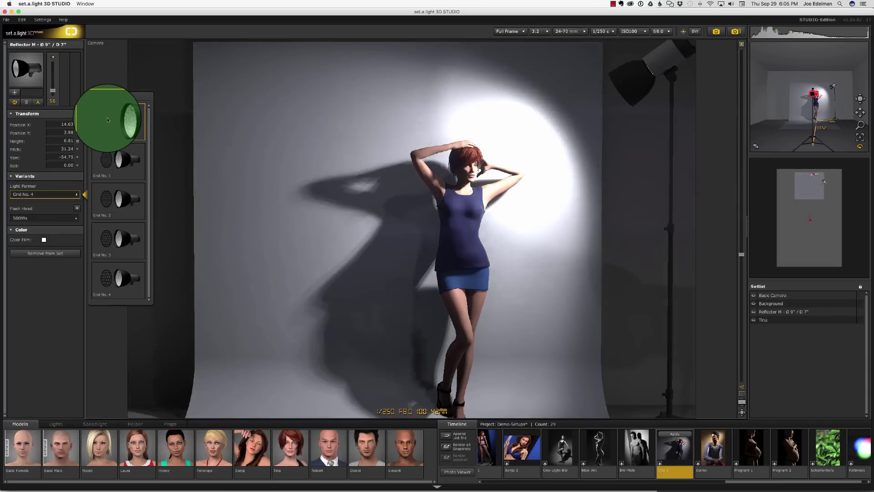
drag(53, 91, 54, 96)
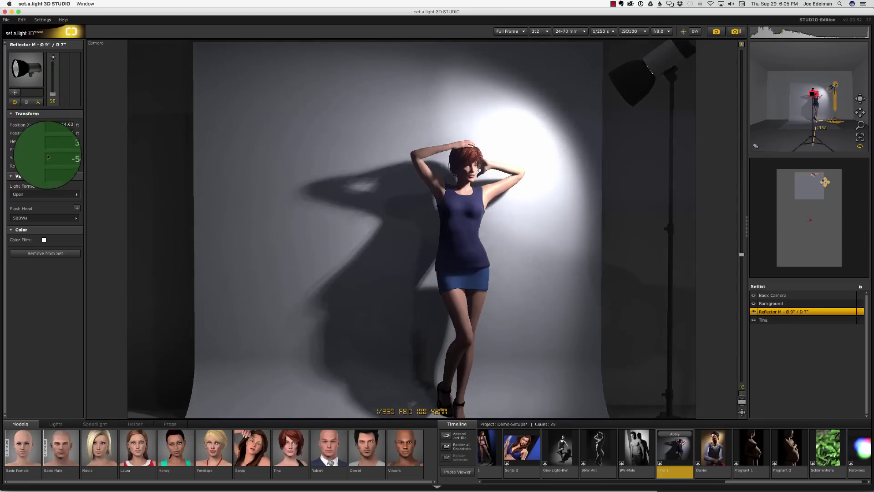
click(41, 194)
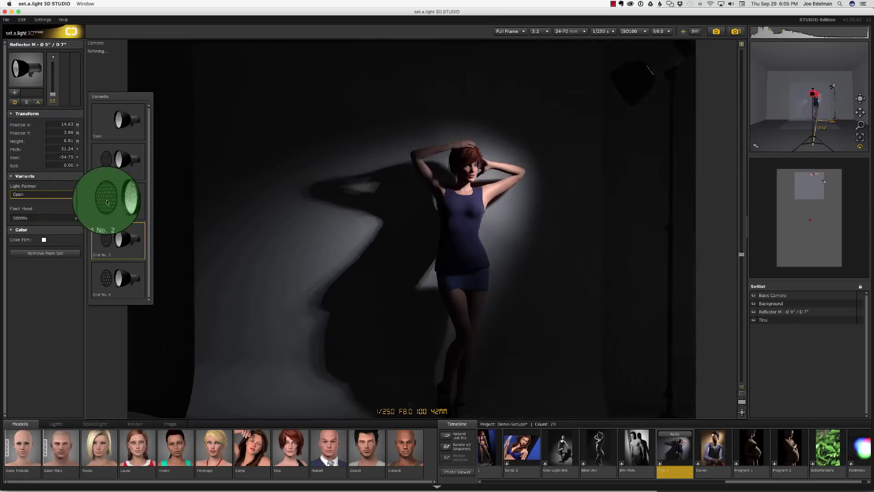
click(105, 239)
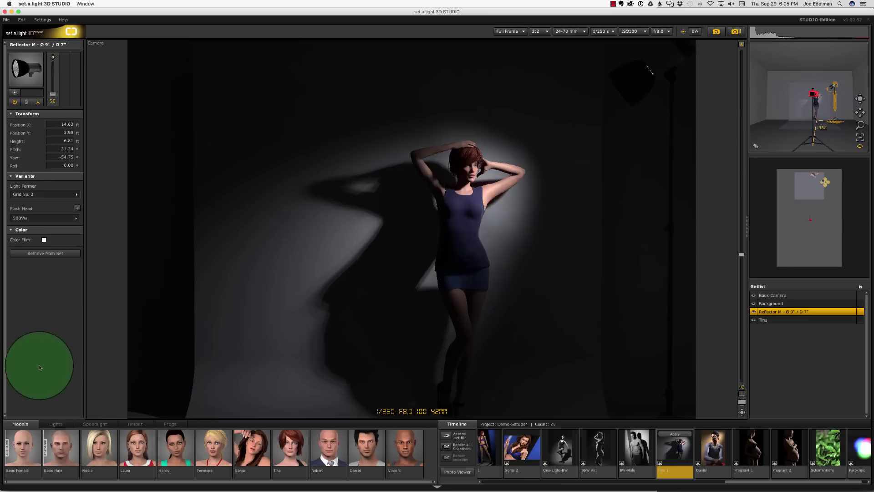
- Browse the available studio lights and softboxes, and display the speedlight equipment
click(62, 423)
scroll(53, 448, right, 6)
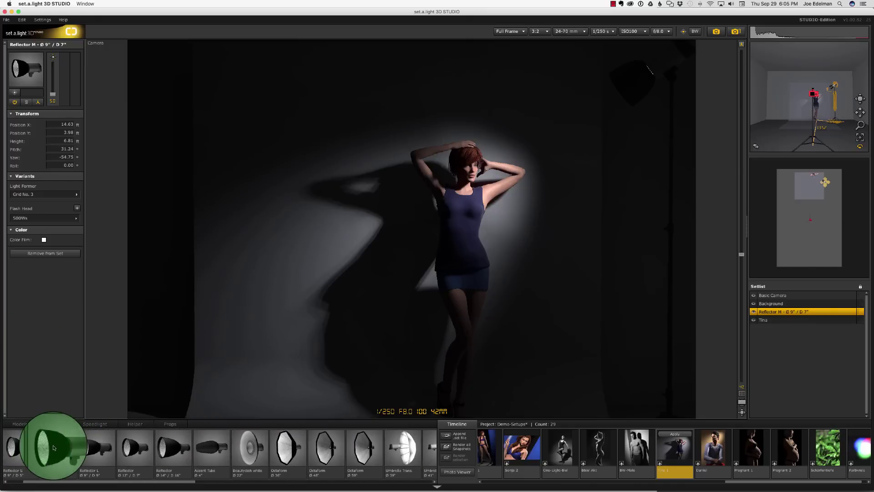
scroll(53, 447, right, 14)
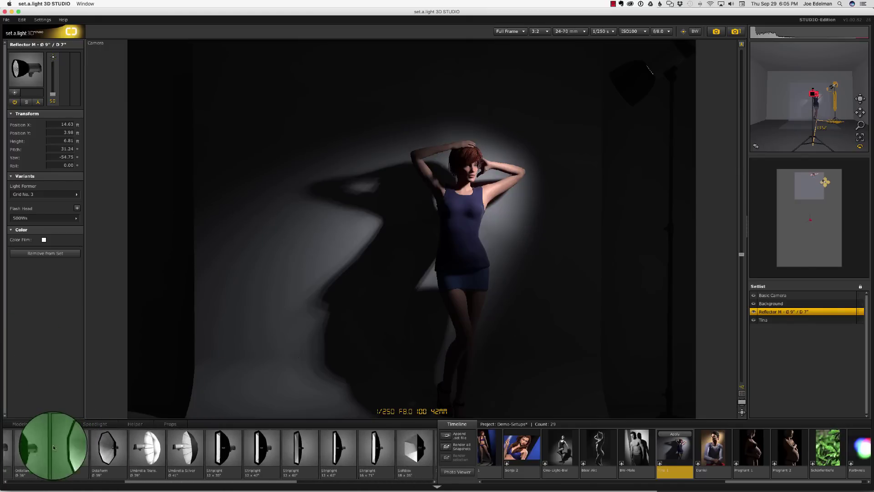
scroll(53, 447, right, 7)
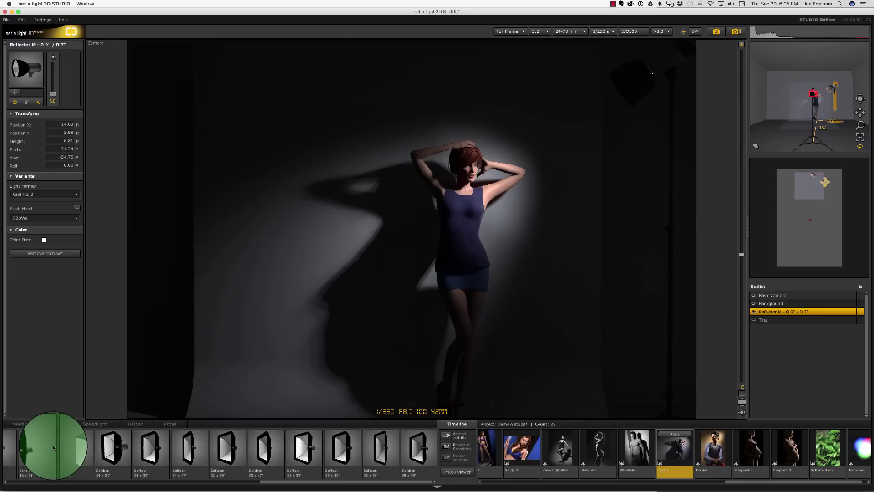
click(93, 424)
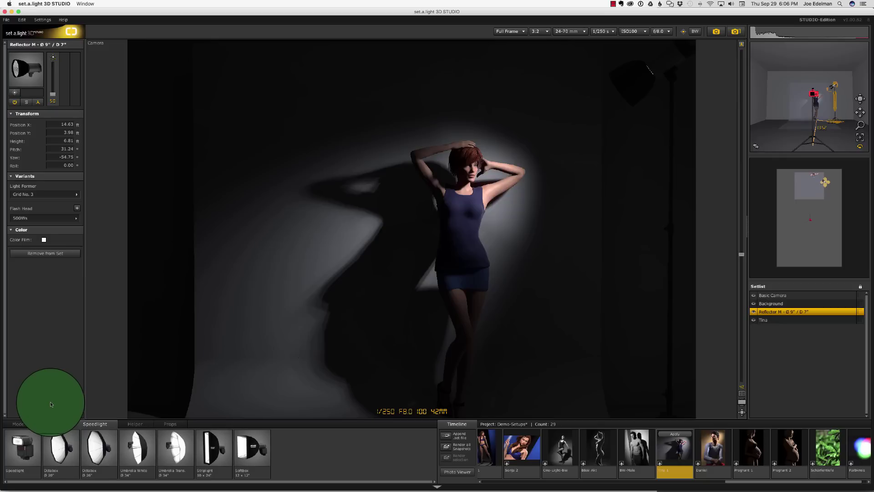
- Restore the large studio view and move Reflector M to about X 16.3 ft, Y 4.9 ft, at about 5.14 ft height
click(733, 155)
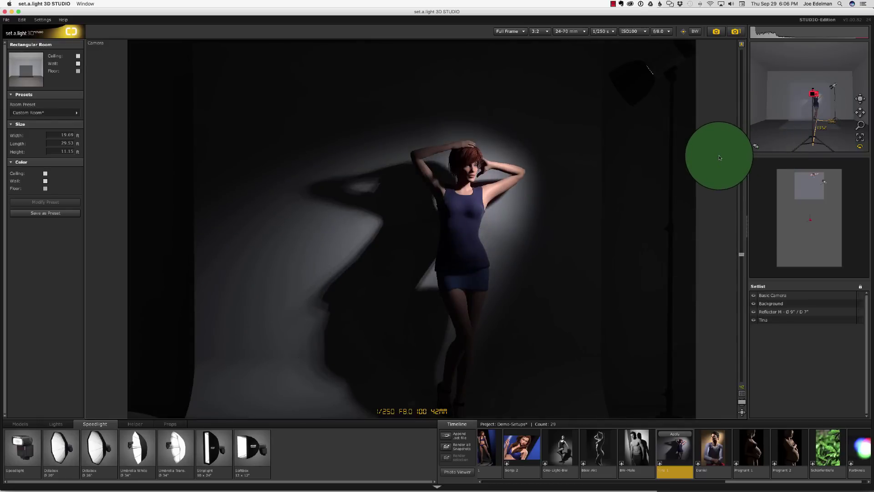
click(754, 145)
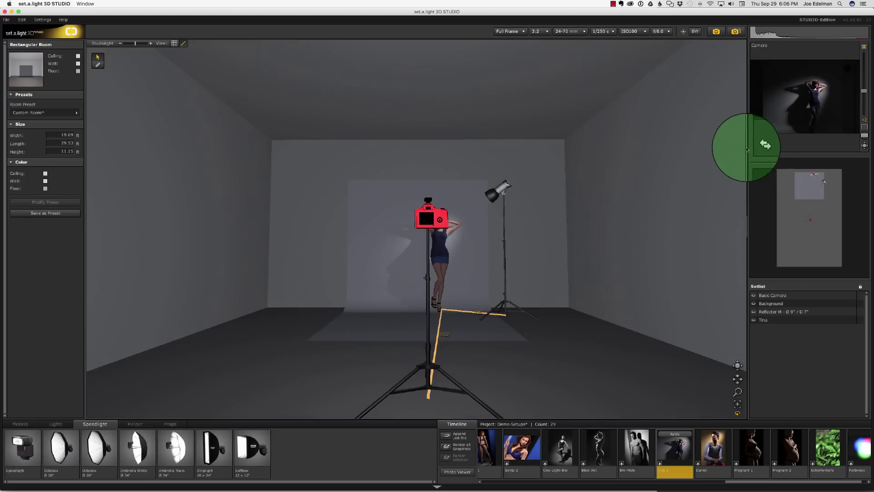
click(505, 232)
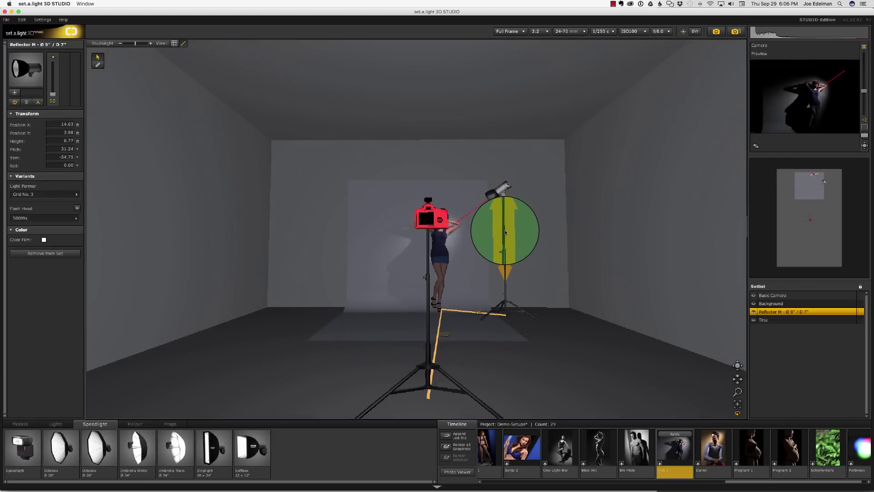
drag(505, 232, 525, 319)
drag(737, 365, 674, 466)
drag(518, 283, 546, 280)
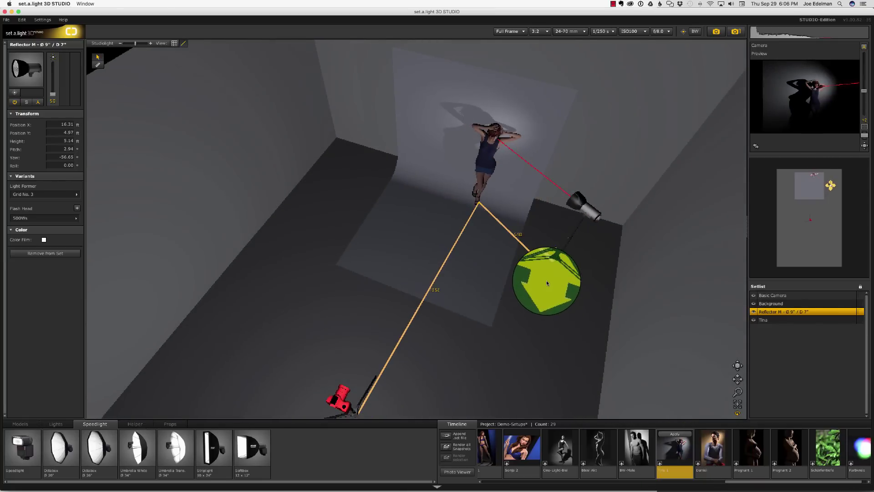
drag(737, 366, 769, 230)
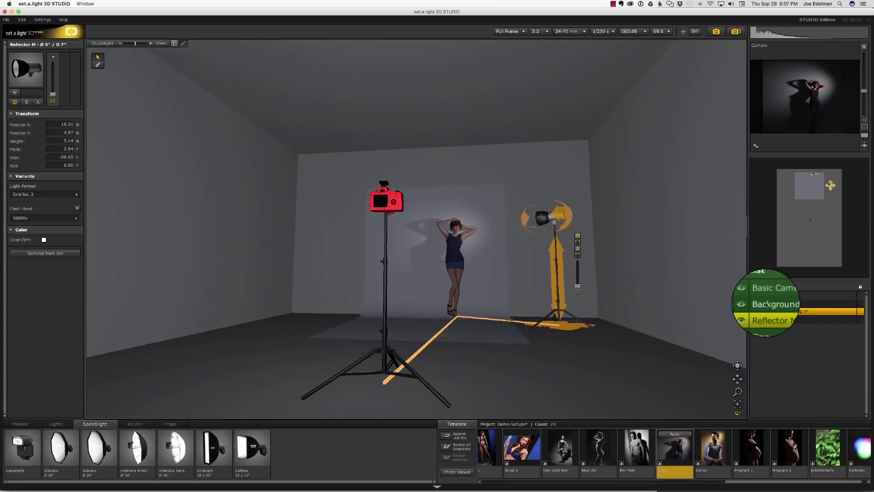
- Change the colour of the studio background to yellow
click(767, 303)
click(45, 231)
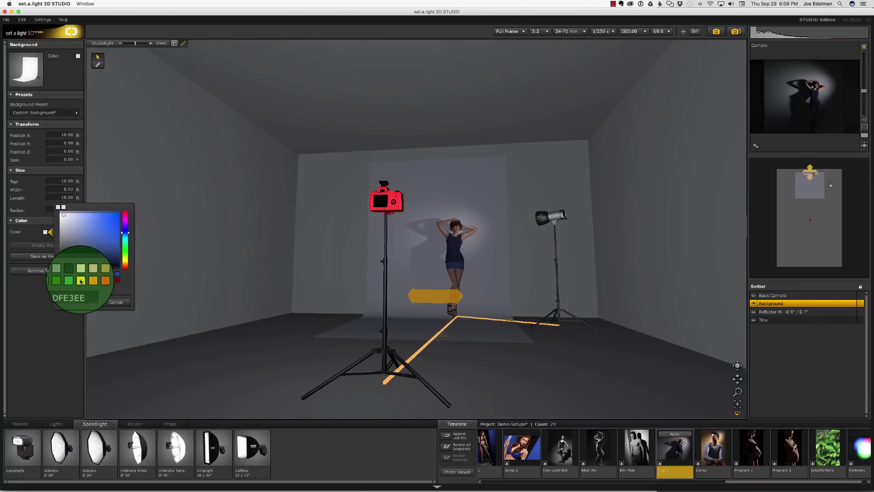
click(85, 275)
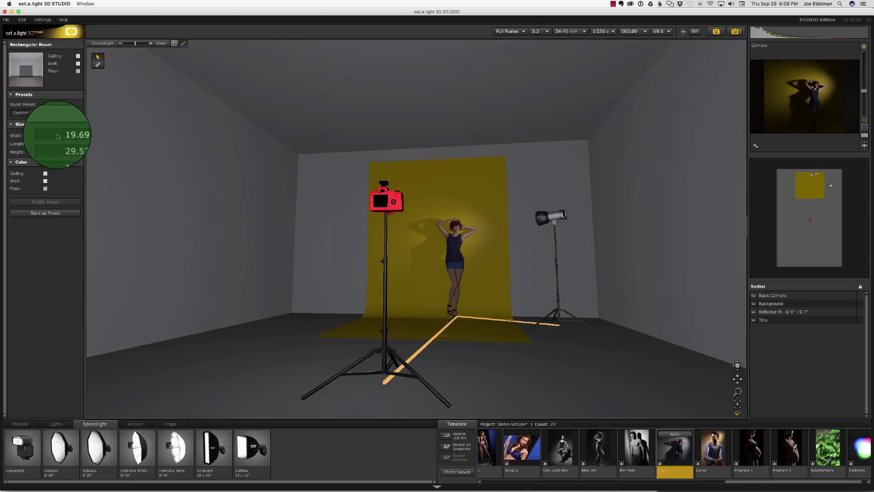
- Reduce the room's width and length and set its height to 8 ft
drag(56, 134, 87, 135)
key(Tab)
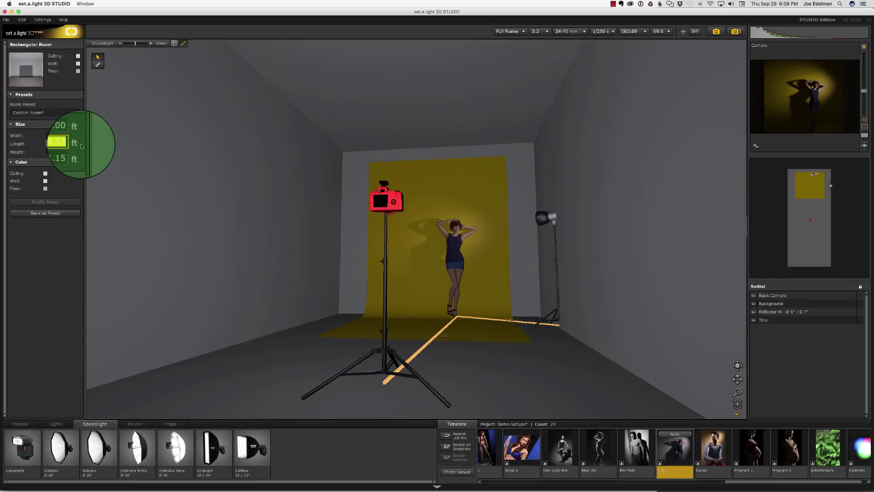
key(Tab)
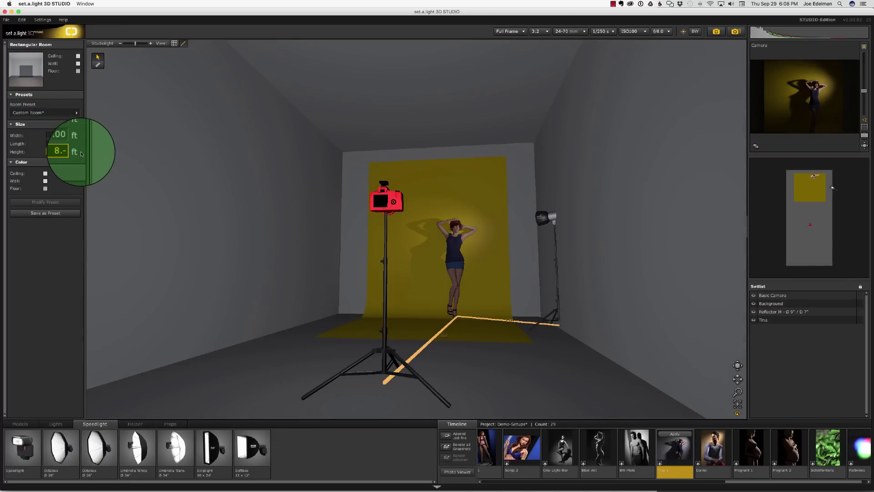
text(8.)
key(Return)
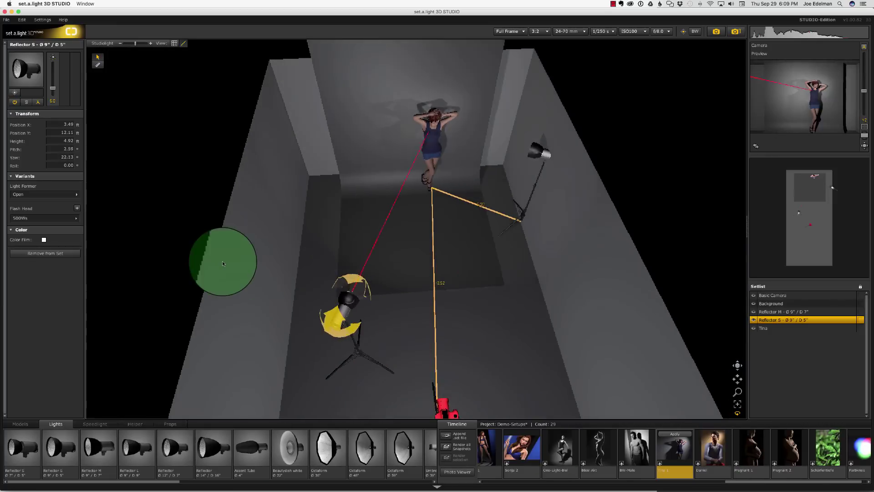
- Give the Reflector S light a blue colour film and move both reflectors closer to the model
click(43, 240)
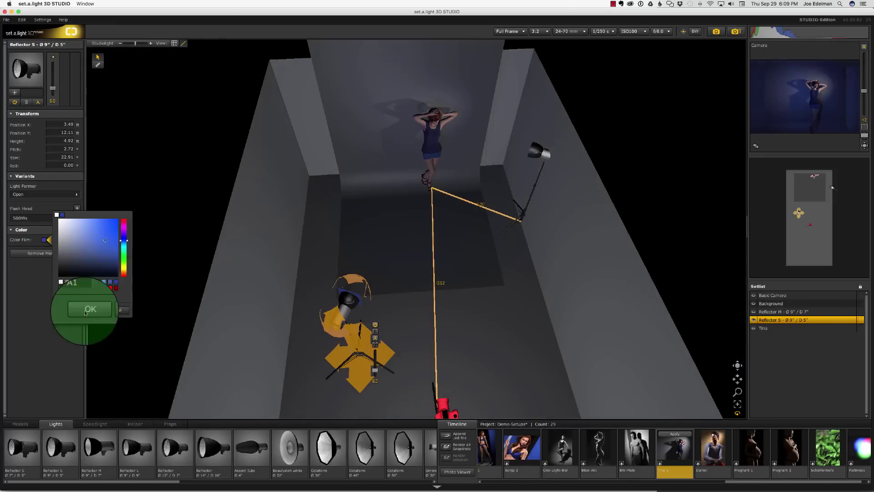
click(84, 307)
click(399, 295)
click(517, 223)
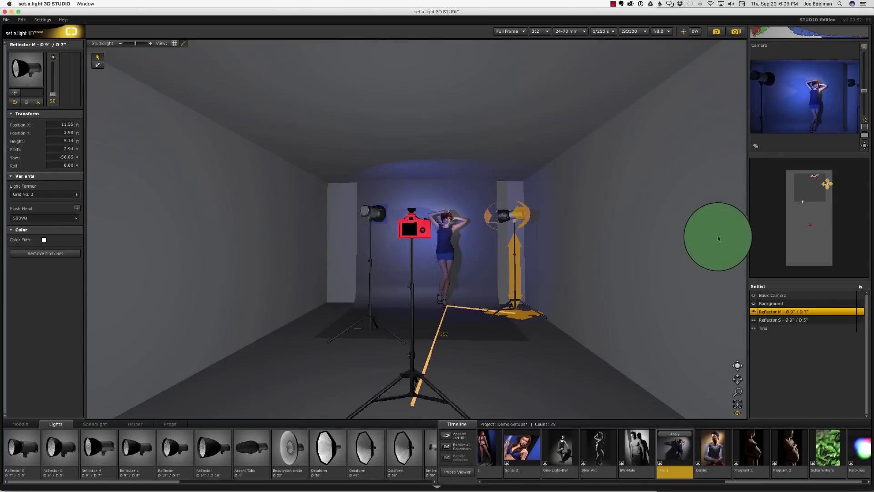
- Set the camera lens to Fix 85 mm and move the camera to about X 6.95 ft, Y 13.21 ft
click(571, 31)
click(585, 195)
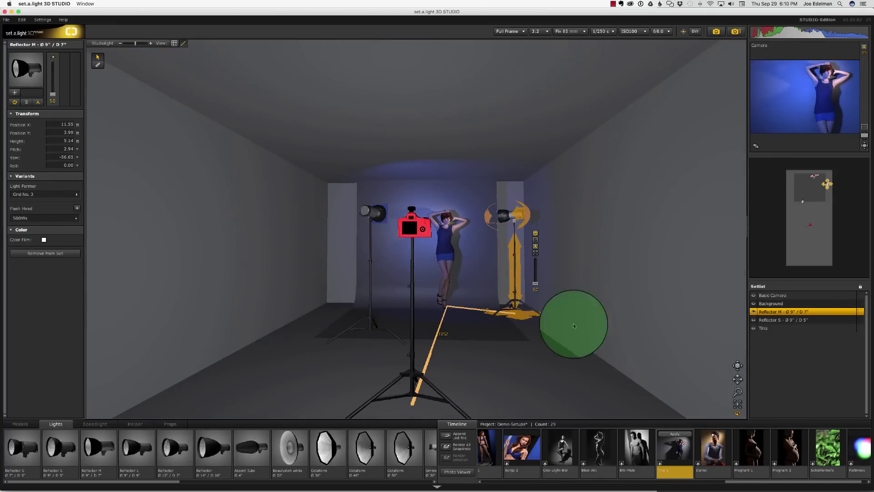
click(572, 322)
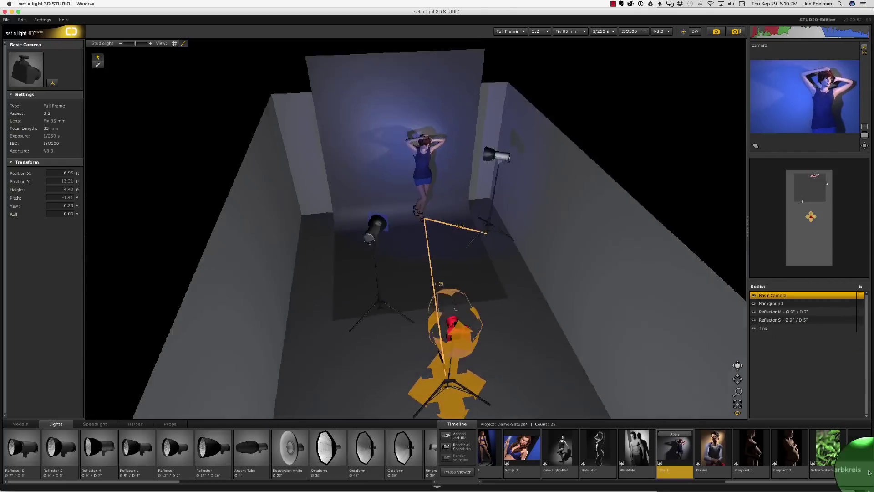
- Move Reflector M to about X 11.4 ft, Y 3.55 ft and re-aim it at the model with about -67° yaw
click(495, 178)
mouse_move(520, 120)
mouse_down()
mouse_move(562, 117)
mouse_move(567, 131)
mouse_move(519, 133)
mouse_up()
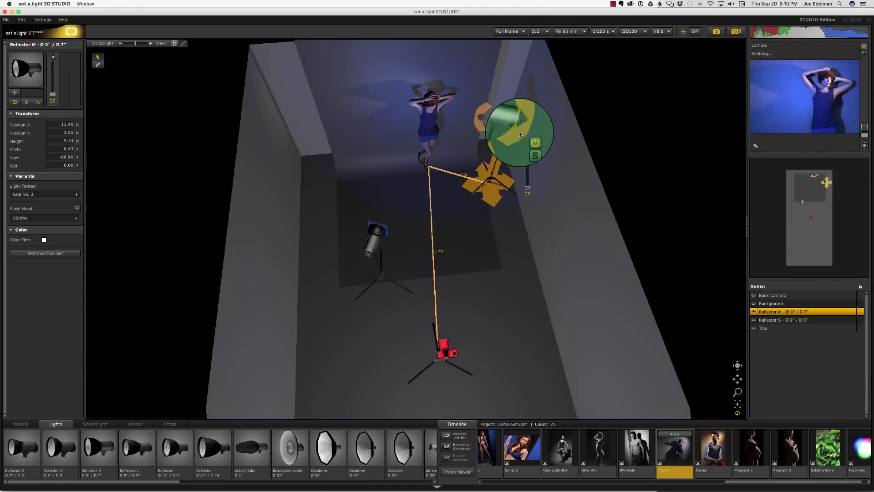
- Show the camera image in the main view, preview it in black and white, and capture a colour snapshot
click(444, 351)
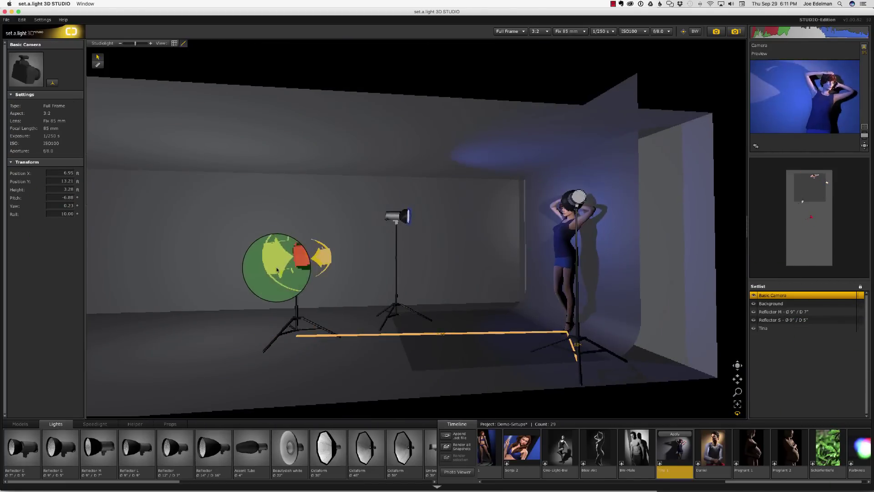
click(756, 146)
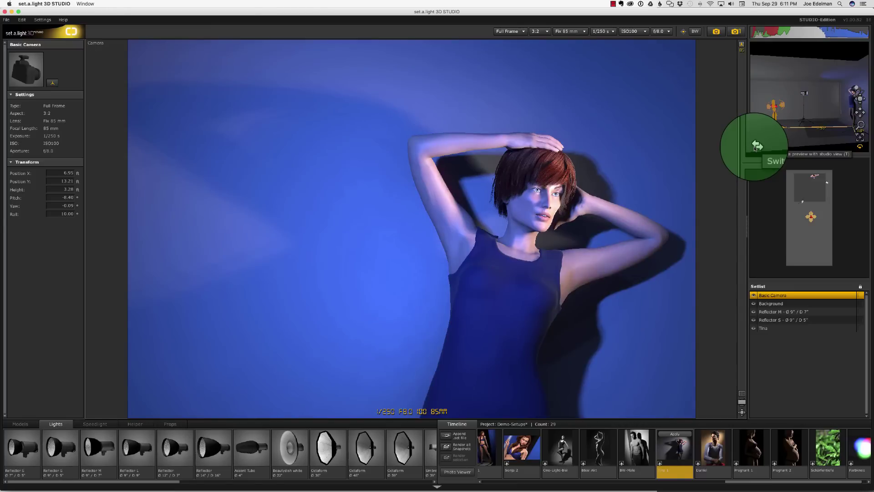
click(694, 31)
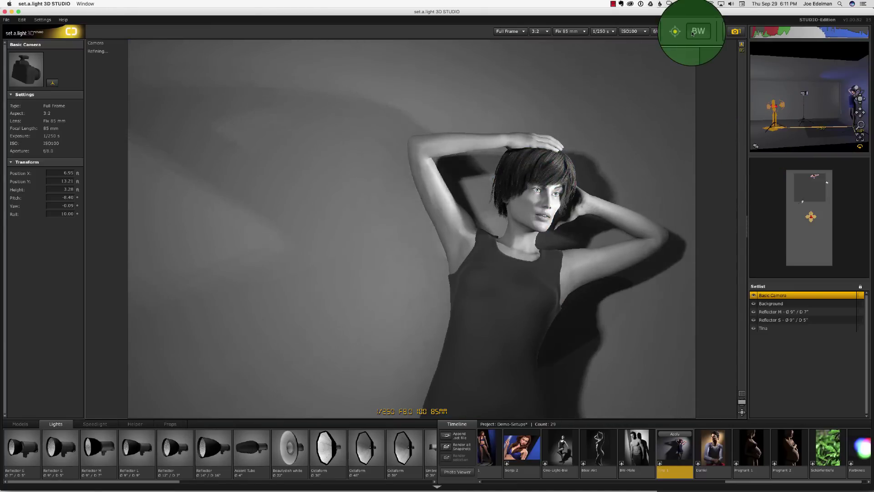
click(692, 32)
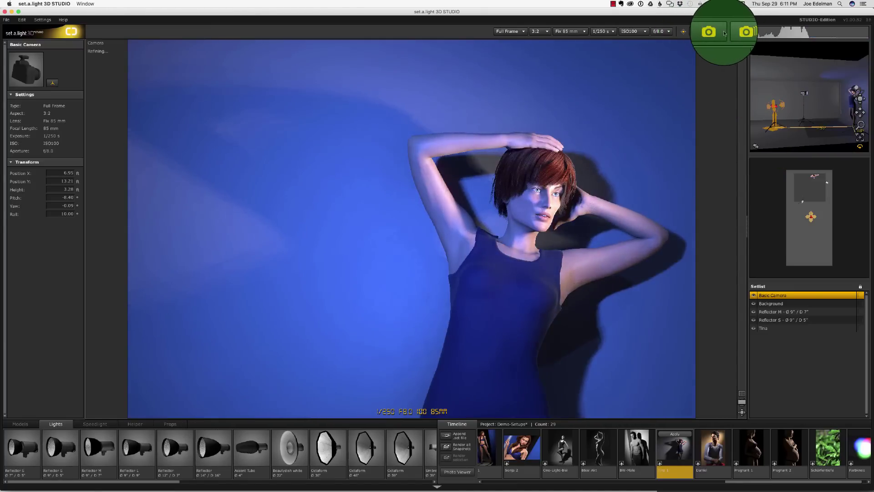
click(716, 32)
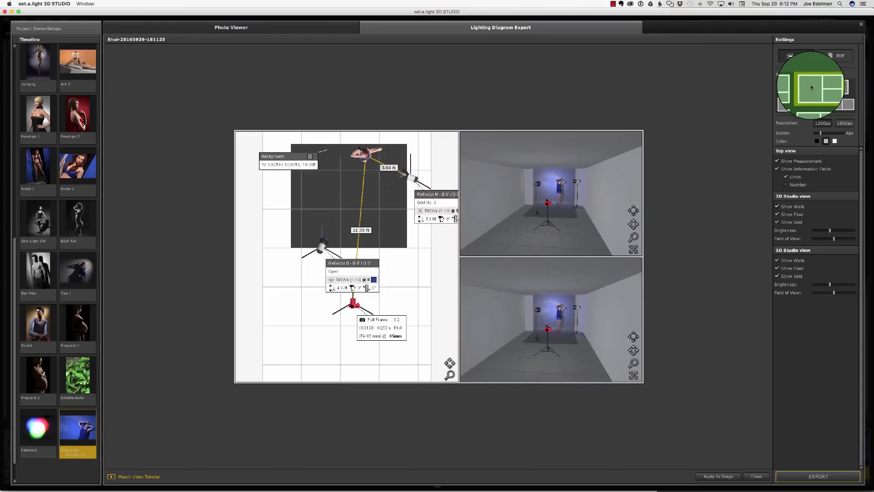
- Reframe the lighting diagram's lower 3D studio view to an elevated angle, enlarge the top view, and set the resolution to 1600px
scroll(615, 359, up, 5)
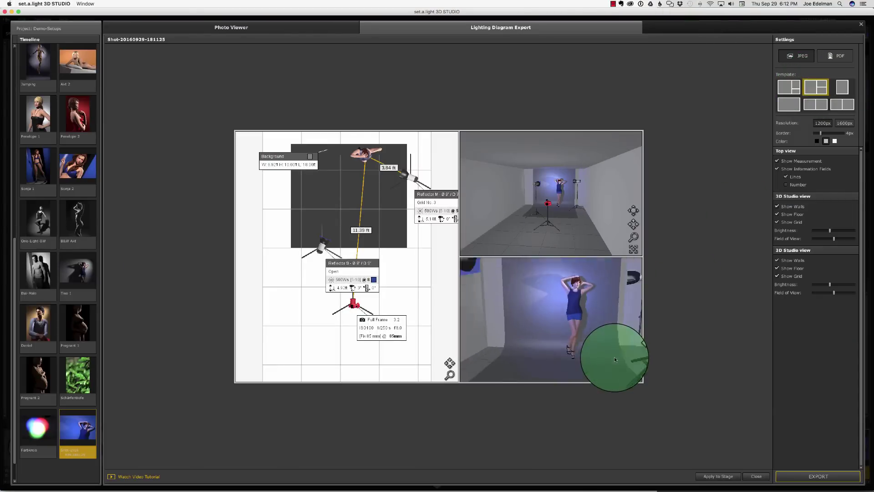
drag(614, 356, 546, 326)
scroll(431, 360, up, 3)
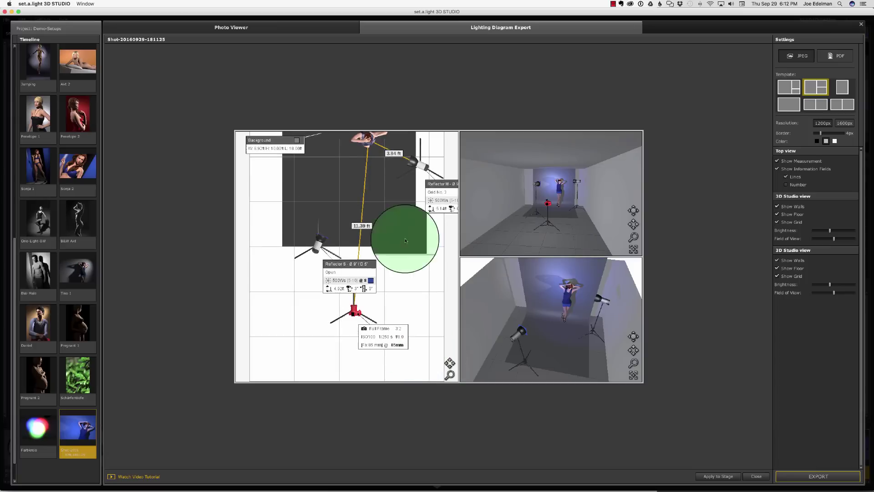
click(846, 123)
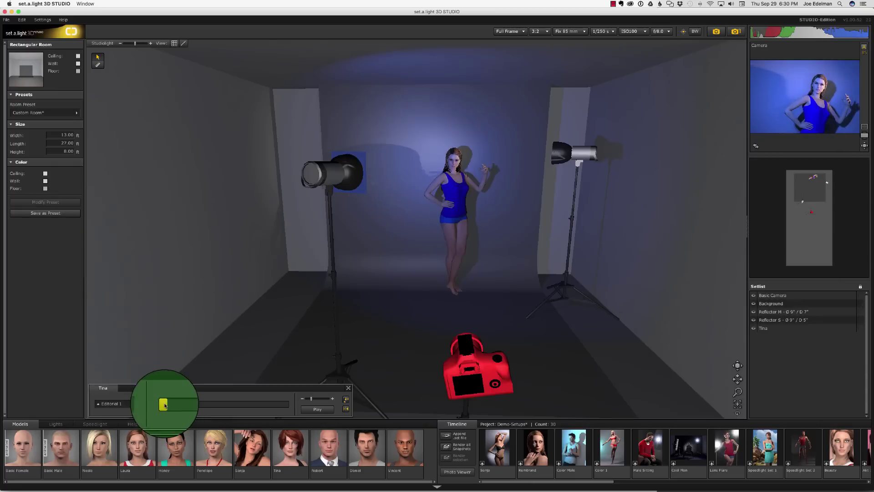
- Move Tina farther along the Editorial 1 pose sequence and change her top's colour to white
drag(164, 405, 258, 415)
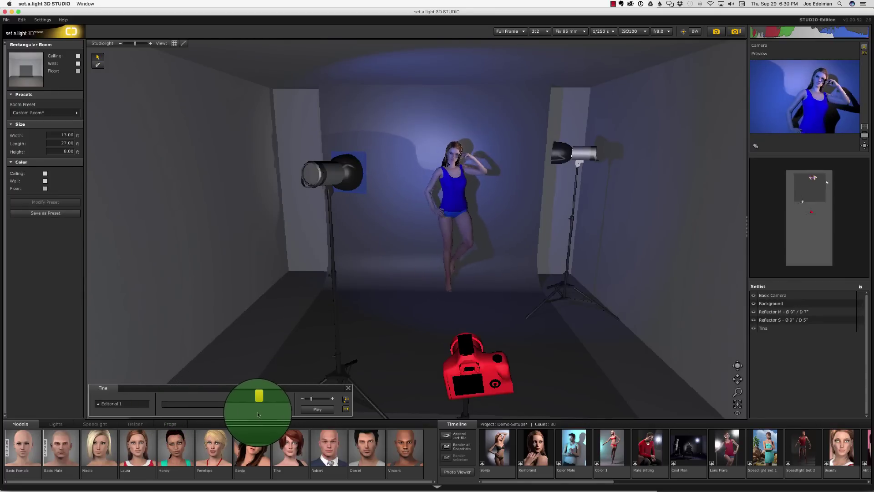
click(769, 327)
click(52, 223)
click(94, 289)
click(51, 222)
click(68, 265)
click(93, 290)
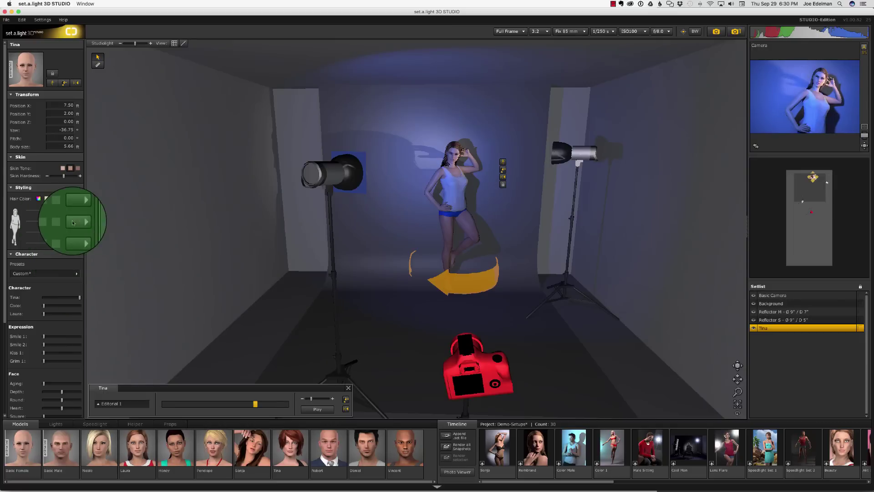
- Change Tina's top to a white long-sleeved shirt and open the colour choices for her lower garment
click(73, 222)
click(112, 207)
click(117, 286)
click(50, 233)
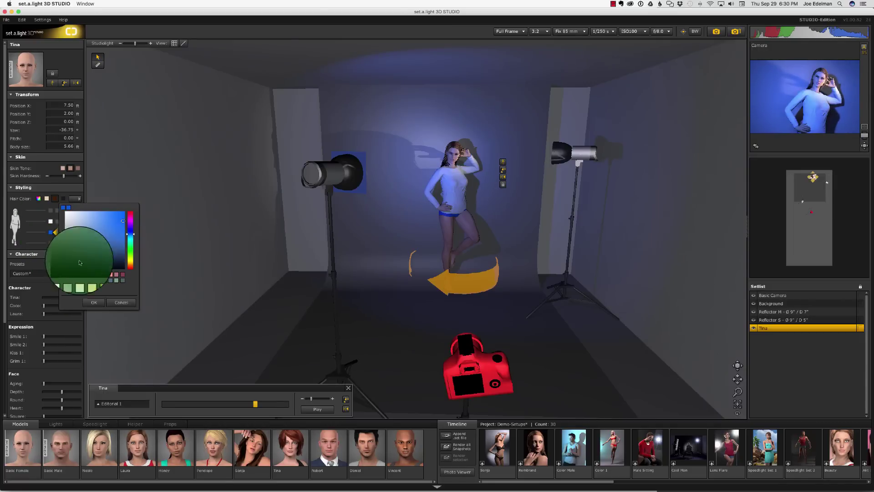